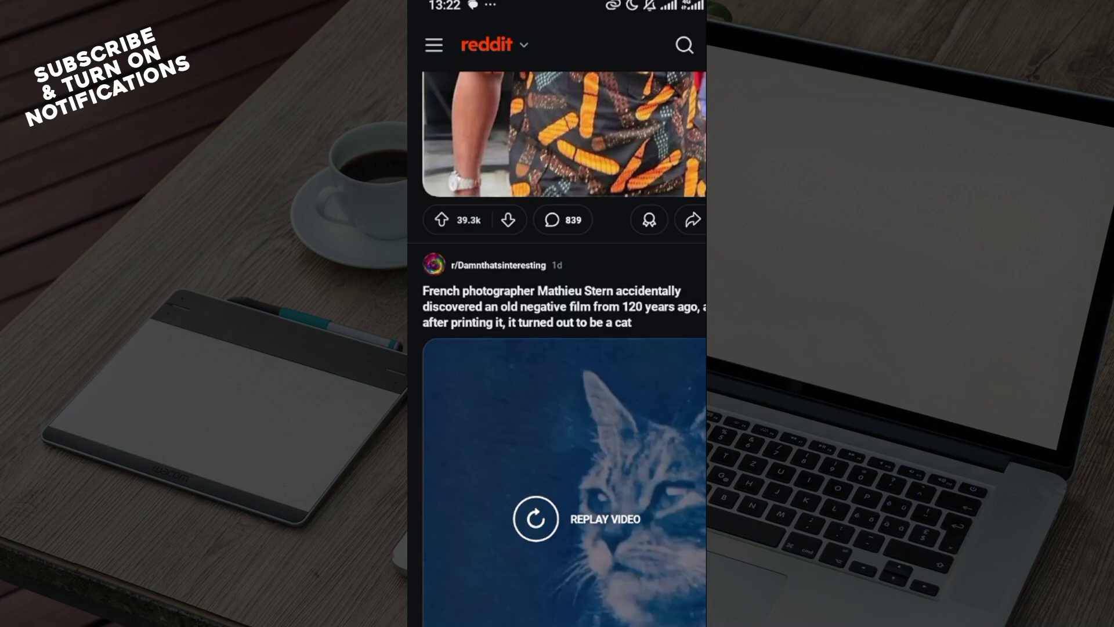
scroll(557, 349, down, 5)
scroll(558, 348, down, 5)
scroll(558, 349, down, 5)
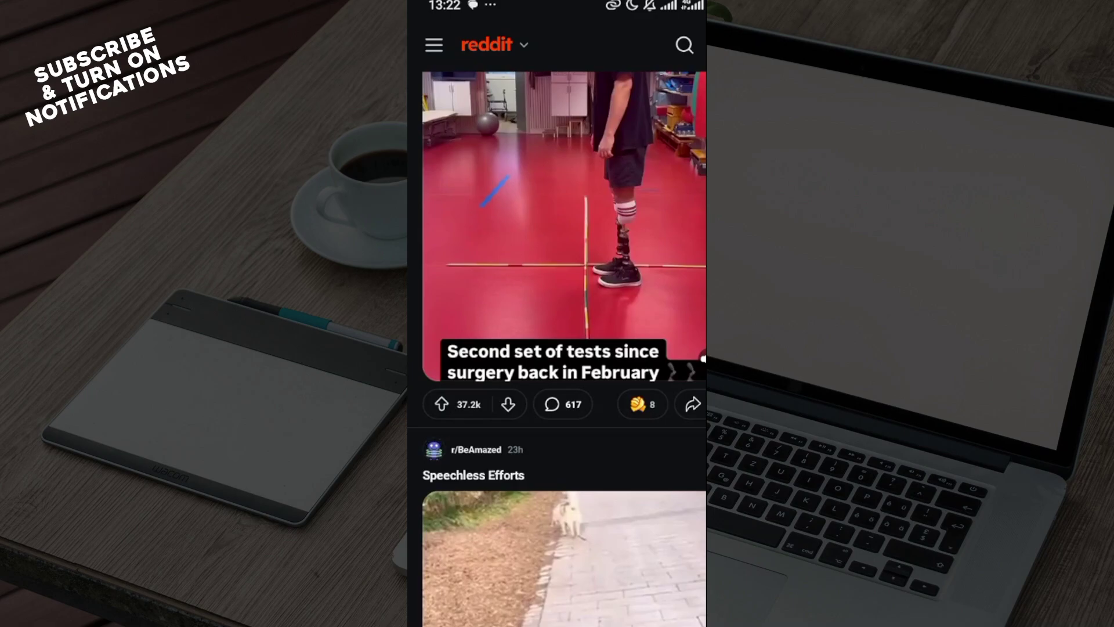
scroll(557, 348, down, 5)
scroll(557, 348, down, 5)
scroll(557, 348, up, 2)
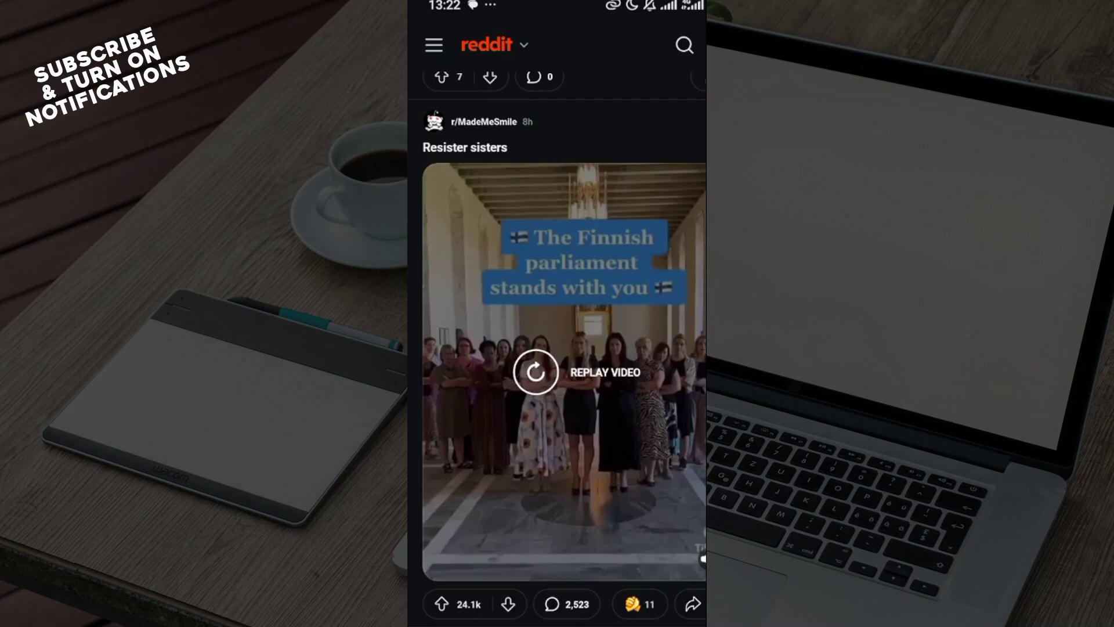
scroll(558, 348, down, 10)
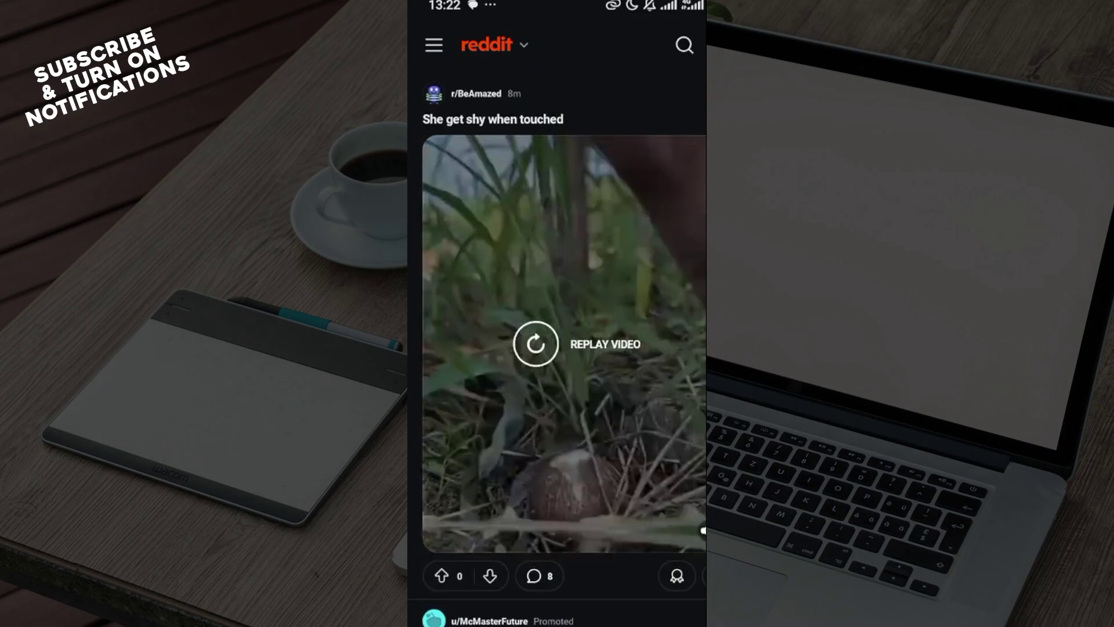
Open Reddit search and clear the 'sports' query so Trending Today shows
click(685, 45)
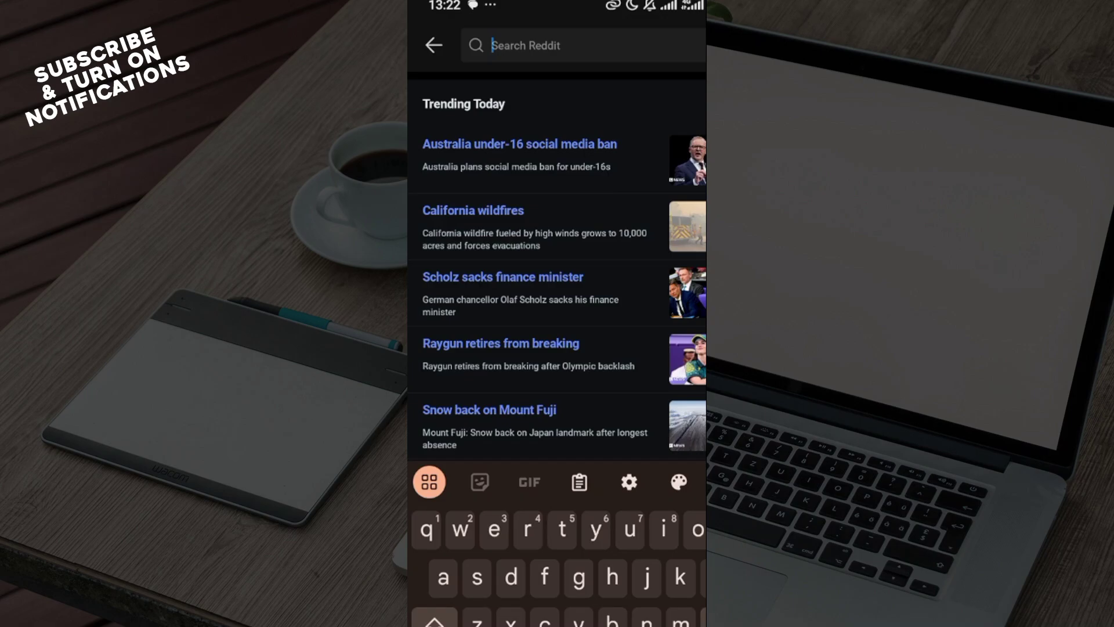
text(spo)
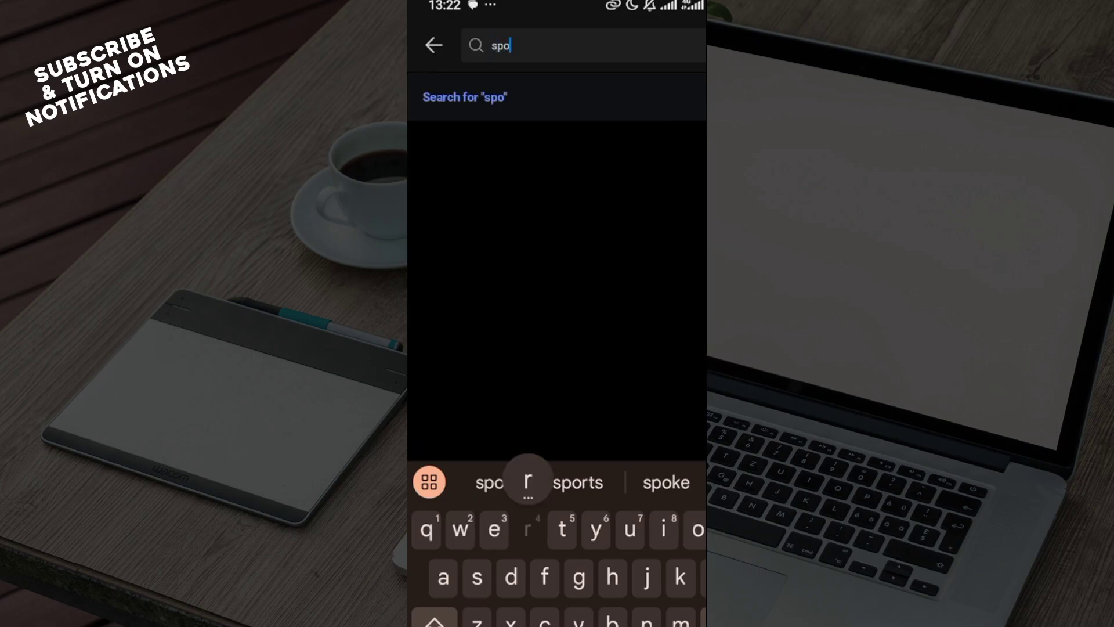
text(rts)
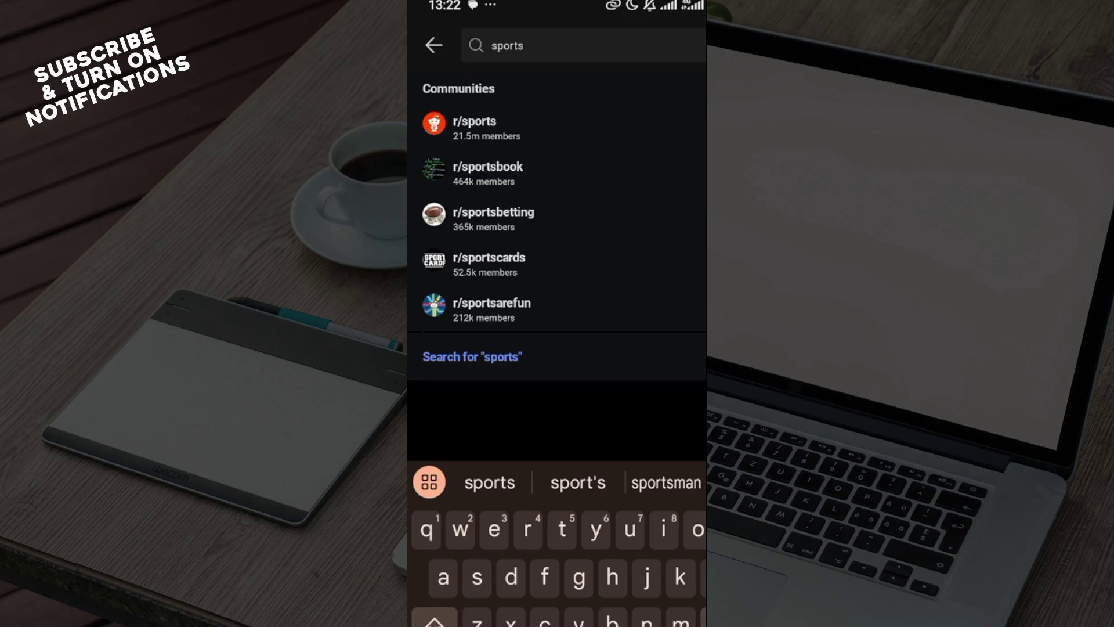
key(BackSpace)
key(BackSpace)
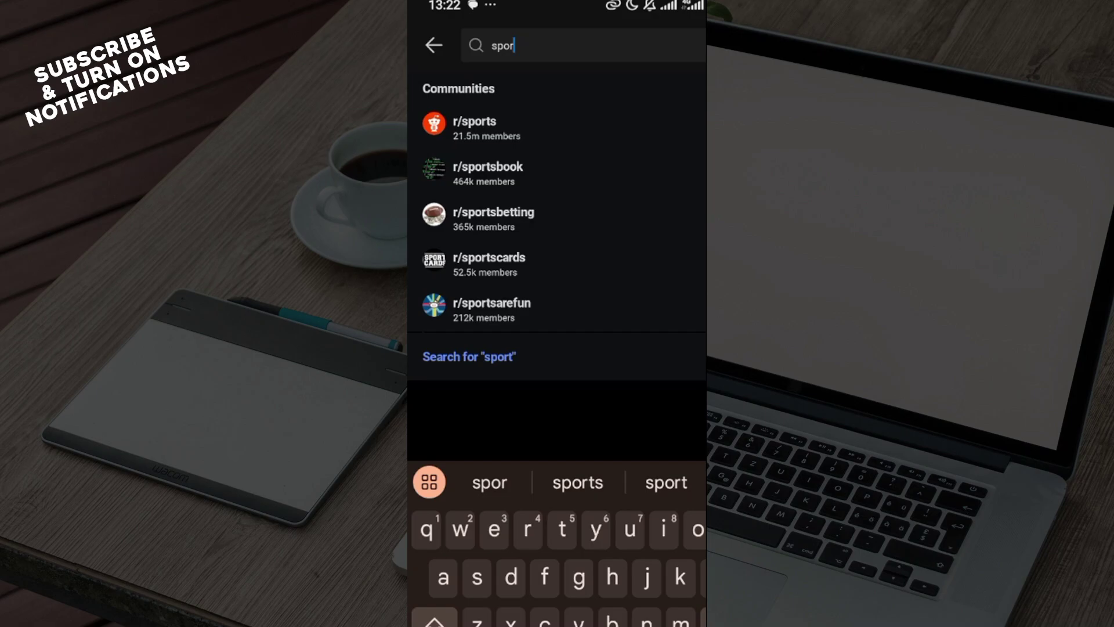
key(BackSpace)
key(BackSpace)
key(BackSpace)
key(BackSpace)
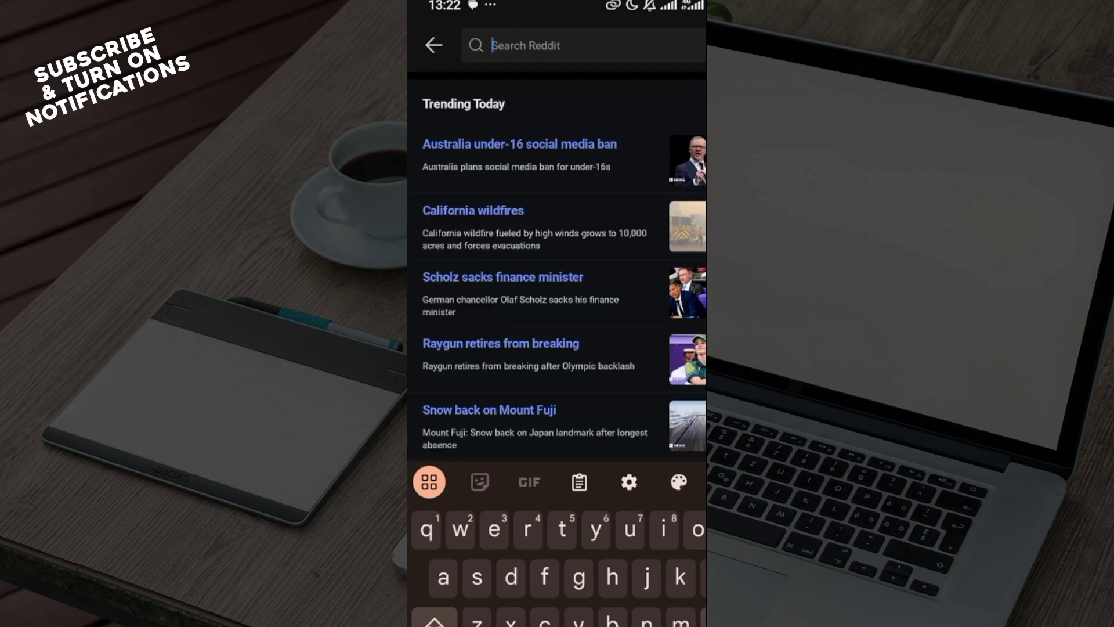
text(robal)
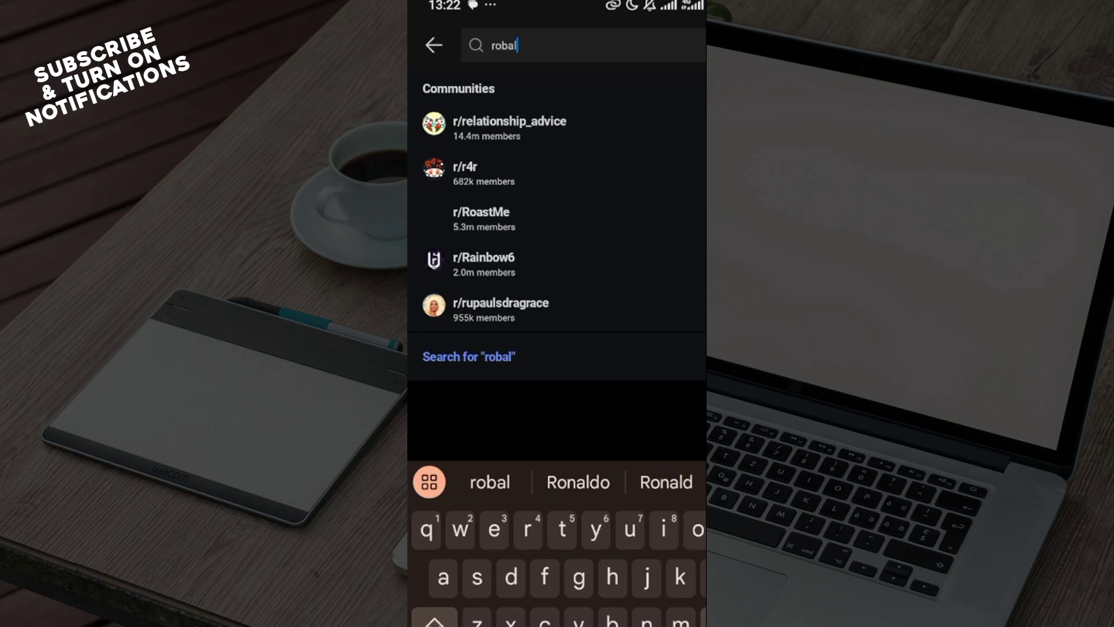
Correct the typo to 'ronaldo' and run the search to list r/soccer posts
key(BackSpace)
key(BackSpace)
key(BackSpace)
text(nal)
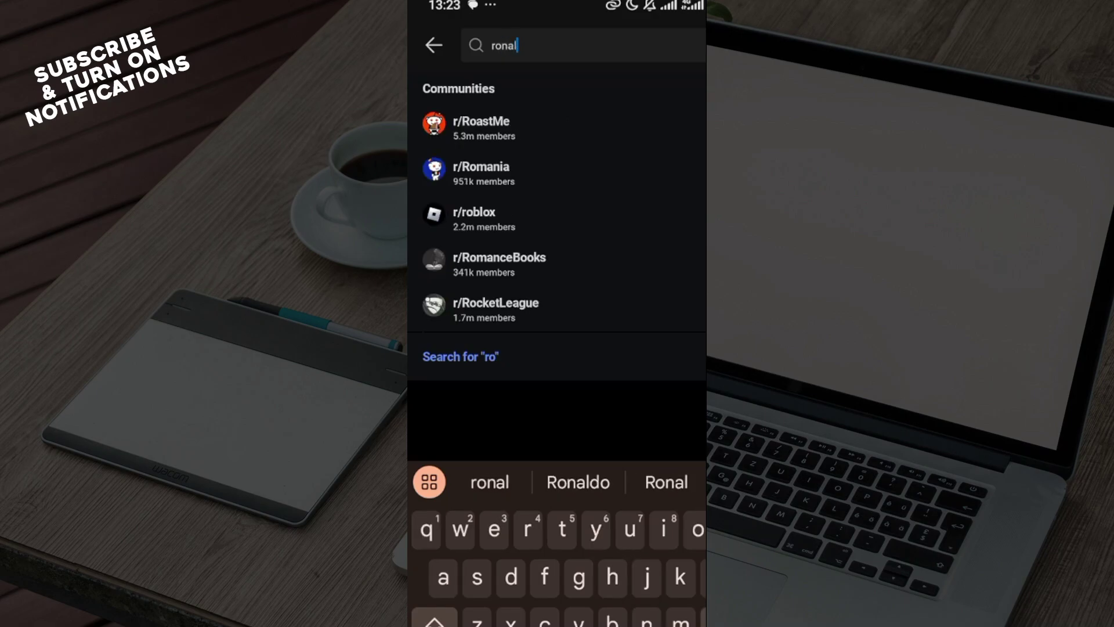
text(do)
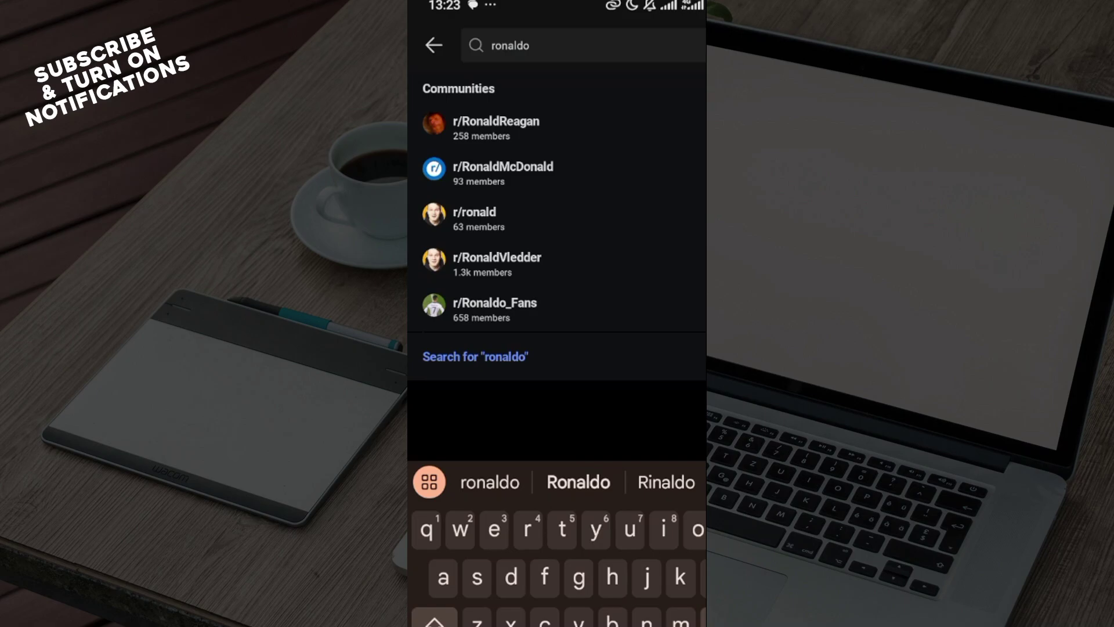
key(Return)
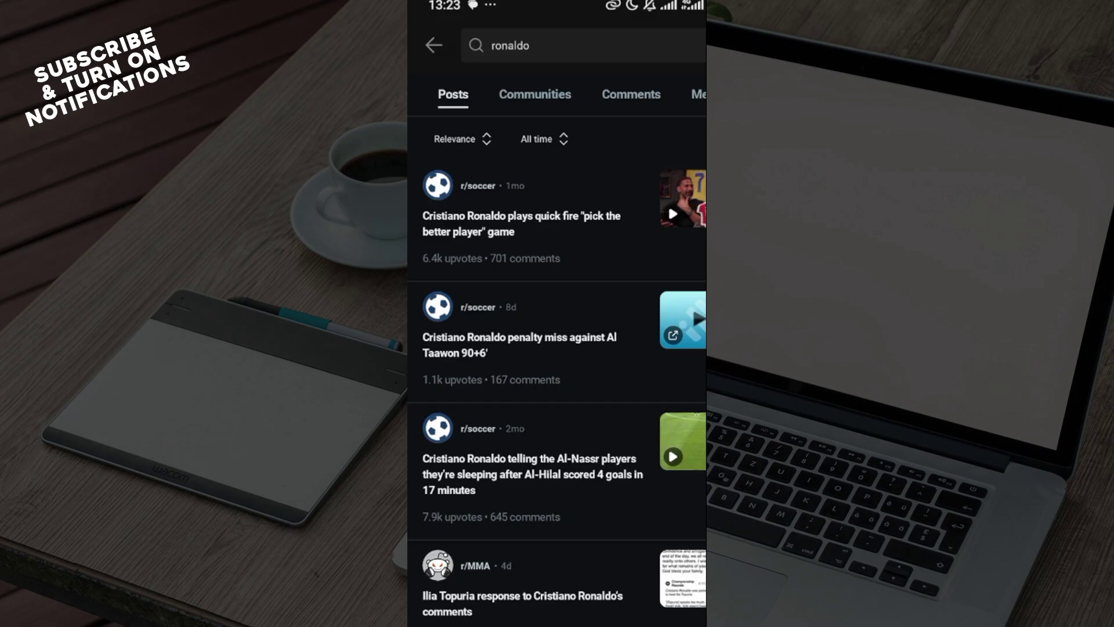
Switch the ronaldo results to the Media tab's grid of images and videos
click(698, 94)
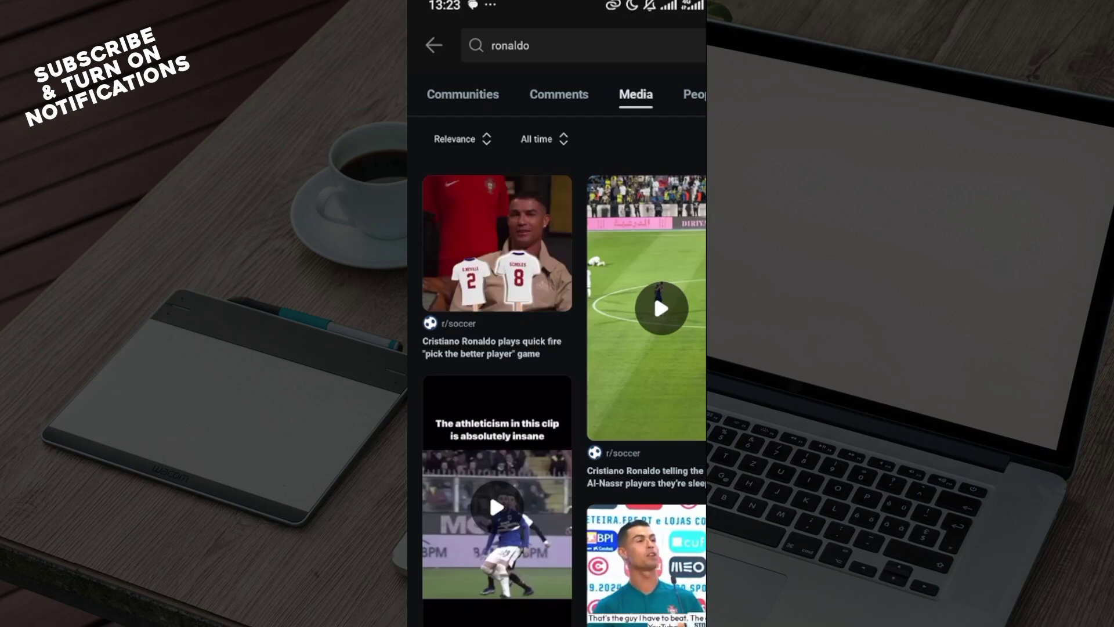
scroll(557, 374, down, 5)
scroll(557, 375, down, 3)
scroll(558, 374, down, 5)
scroll(557, 374, down, 5)
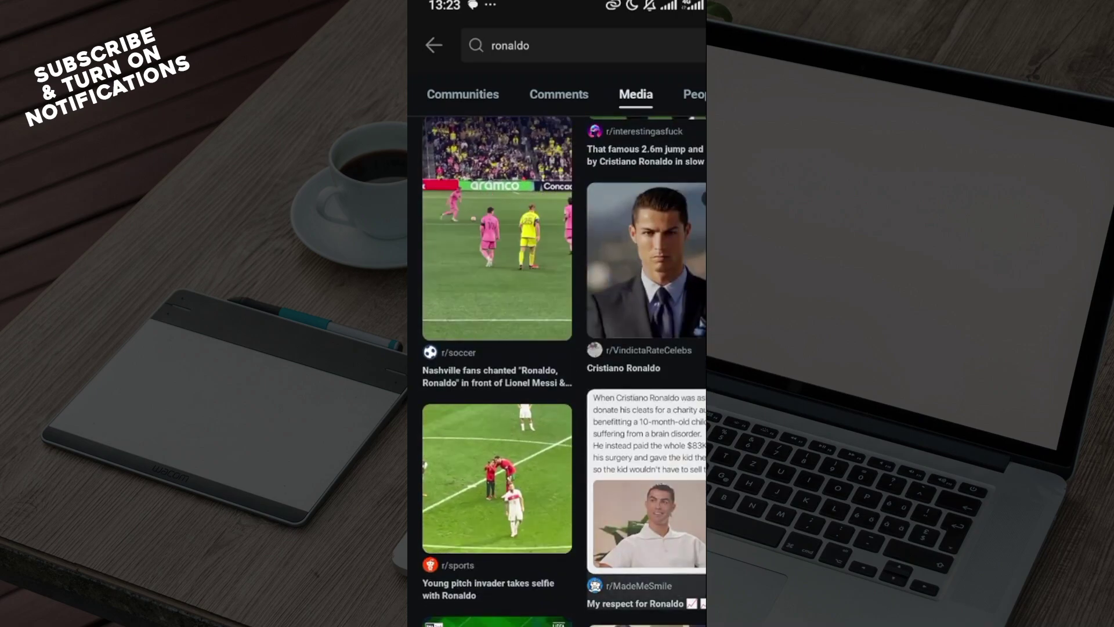
Open the r/MadeMeSmile Ronaldo cleats charity image, save it, and close the viewer
click(649, 479)
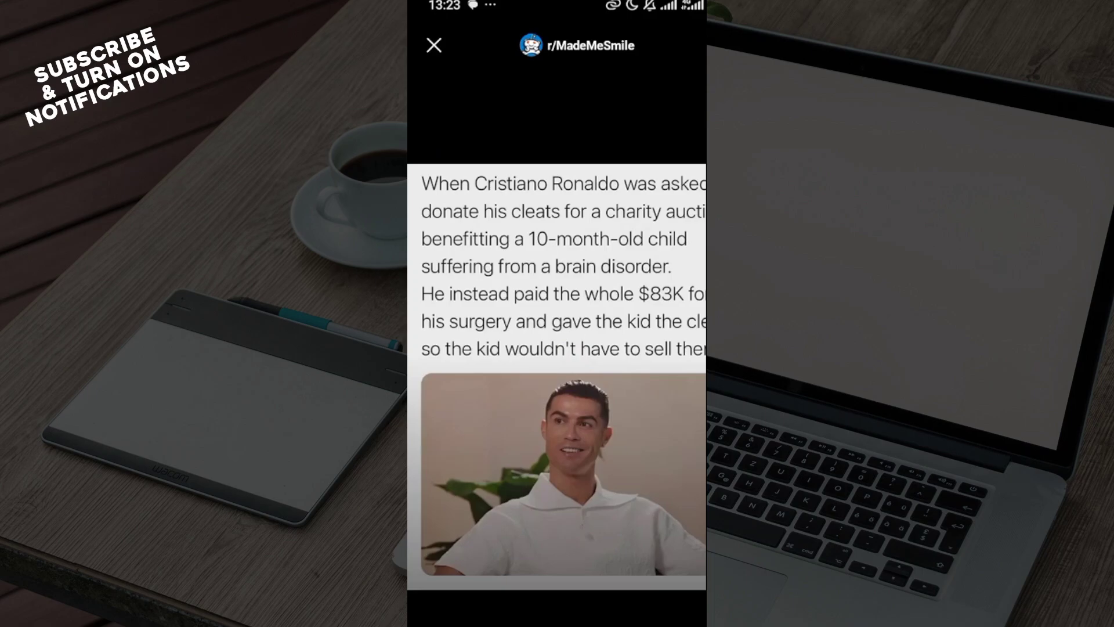
key(Escape)
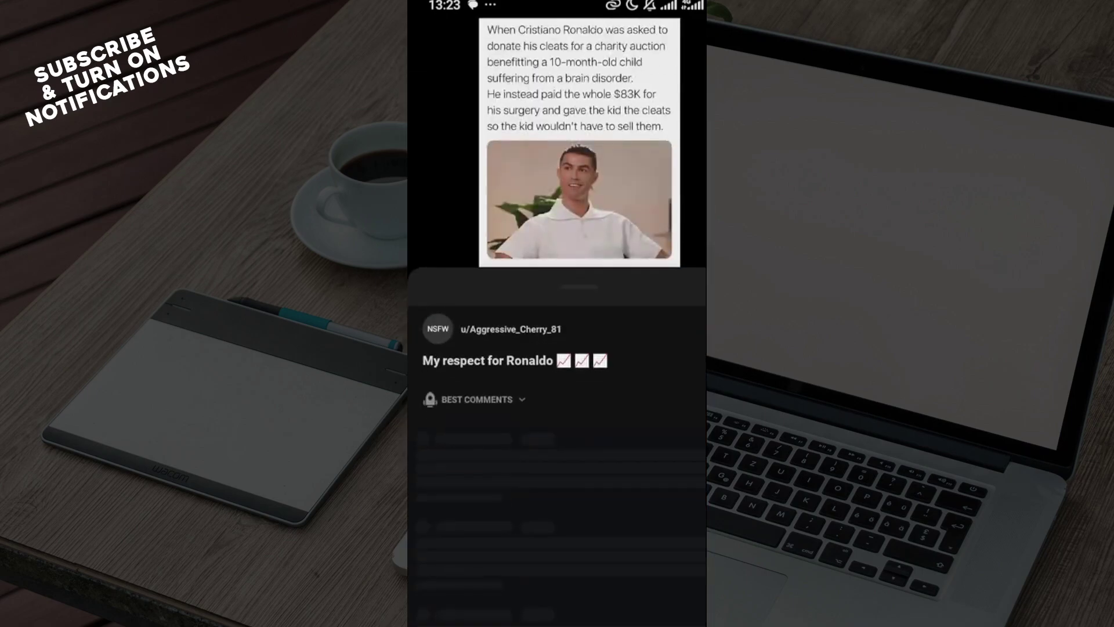
click(580, 144)
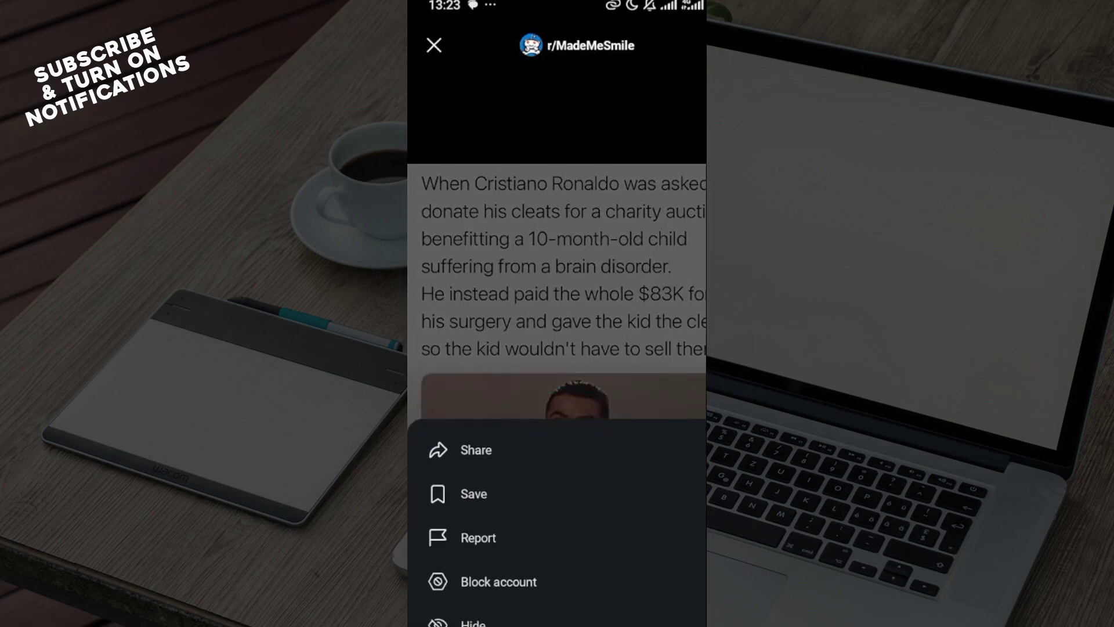
click(474, 494)
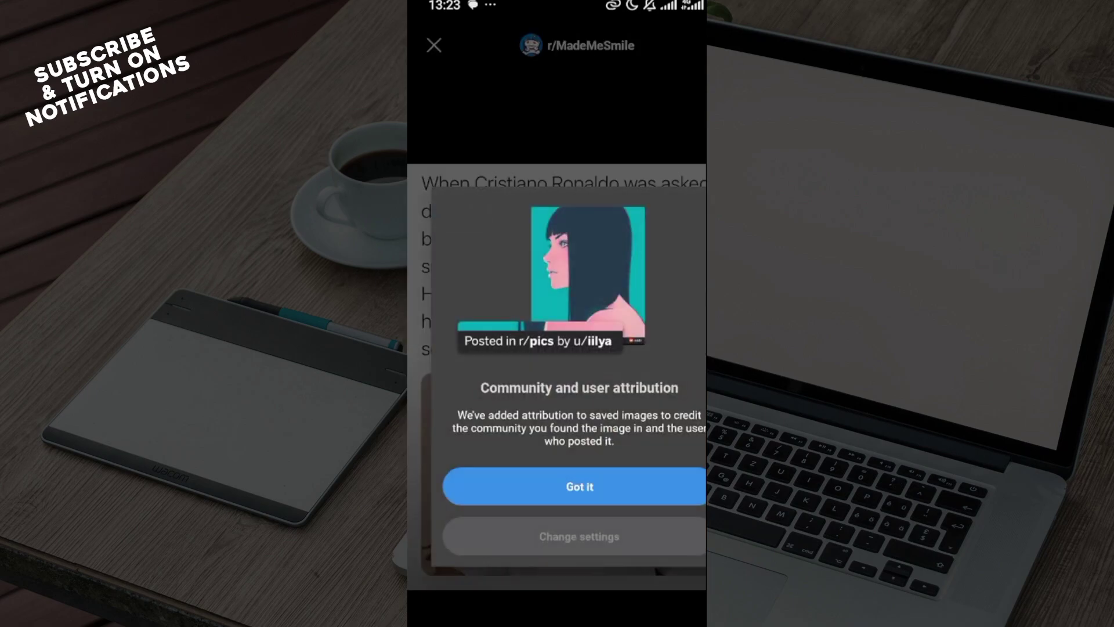
click(579, 487)
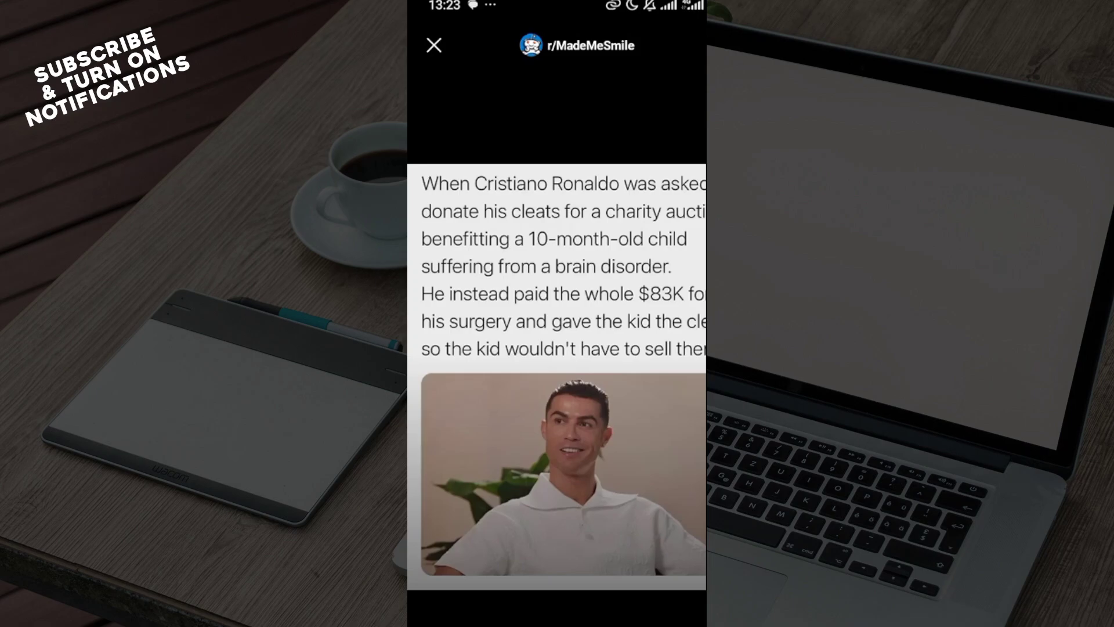
click(434, 46)
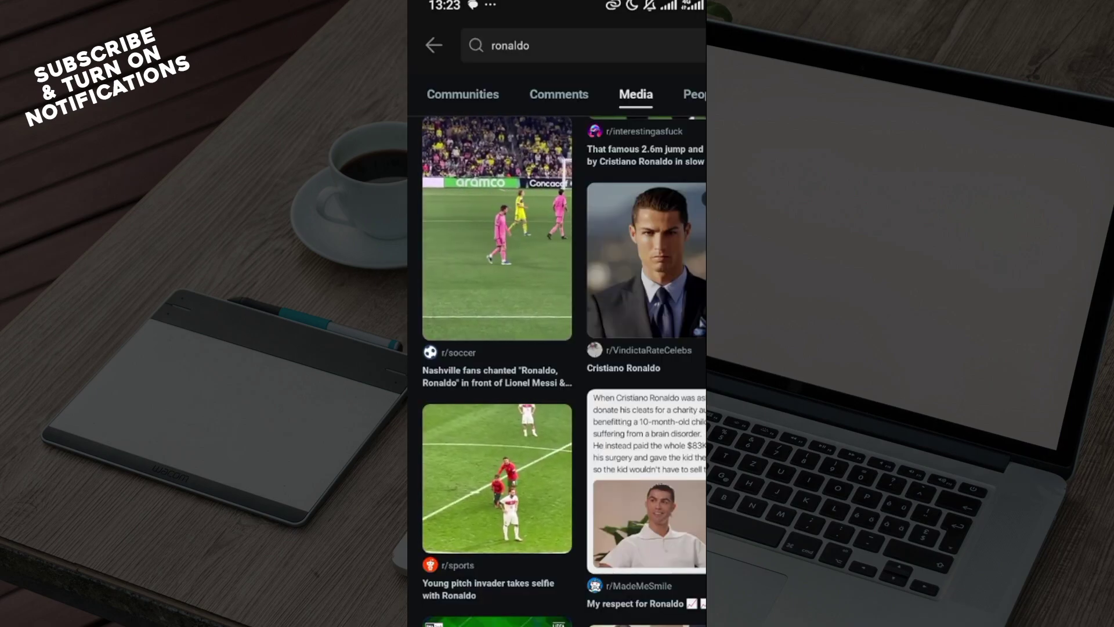
scroll(557, 392, down, 10)
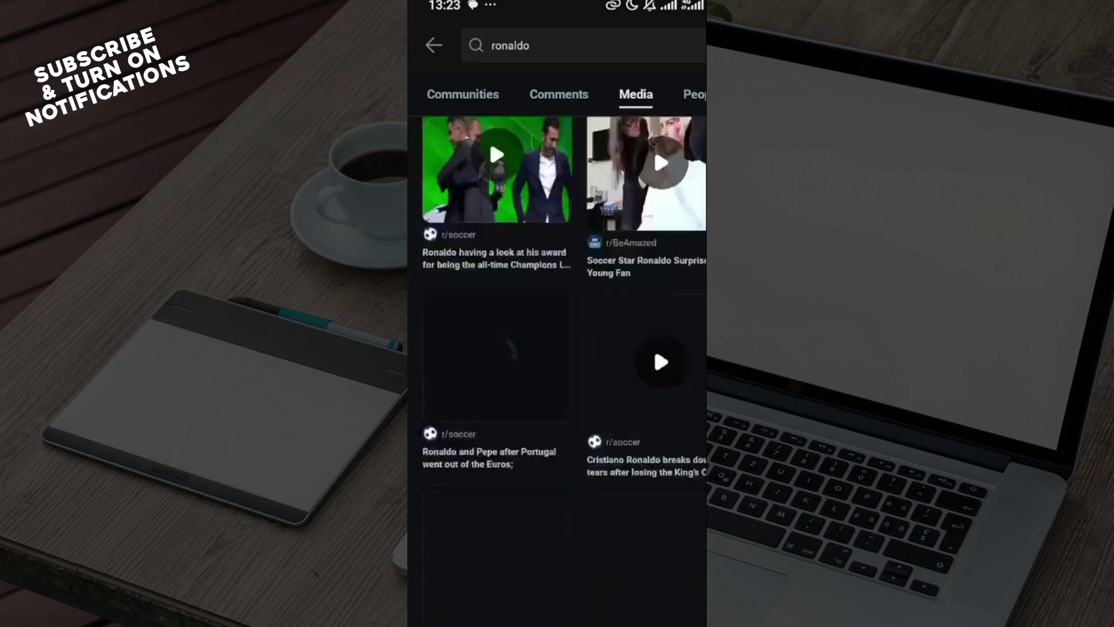